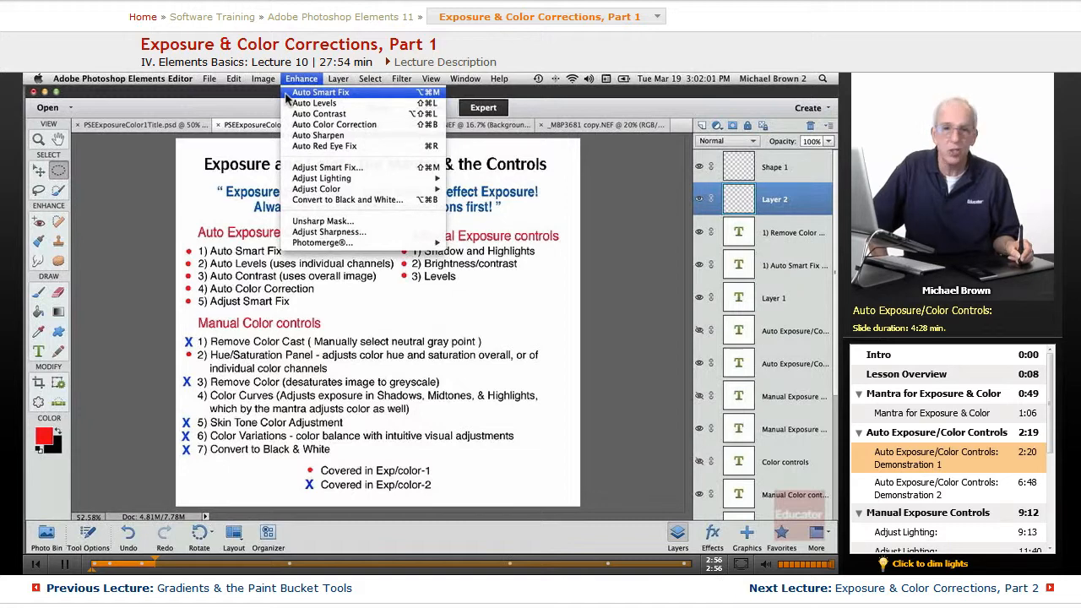
click(257, 113)
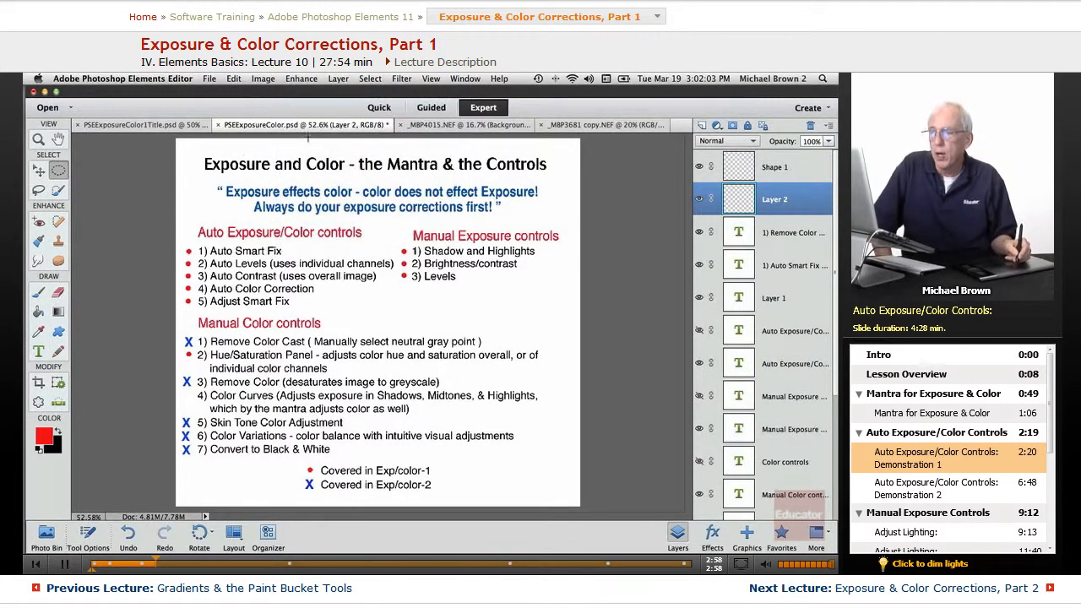
click(303, 79)
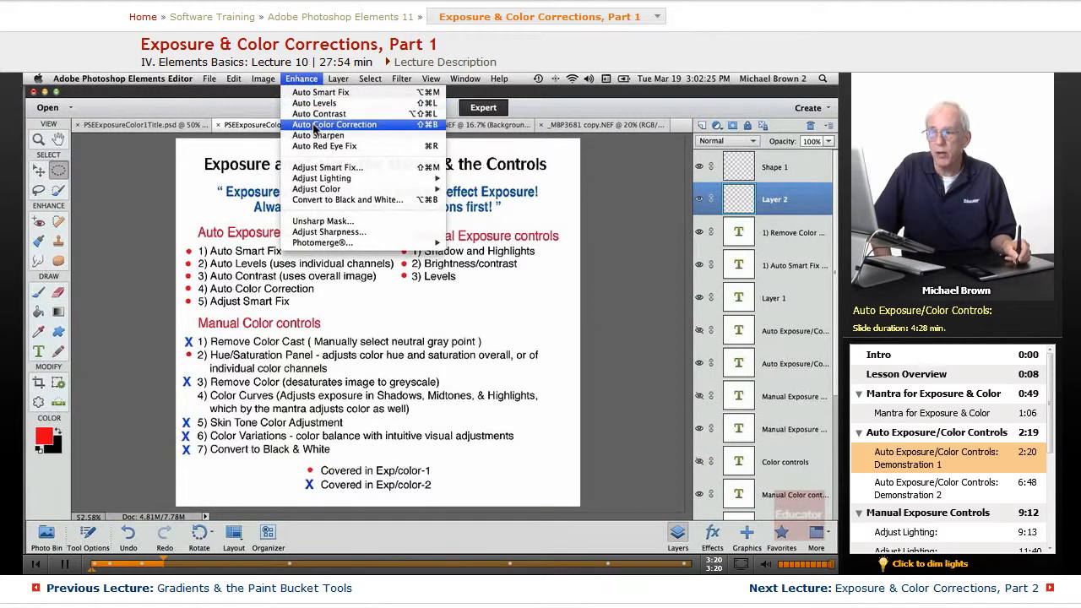
click(258, 101)
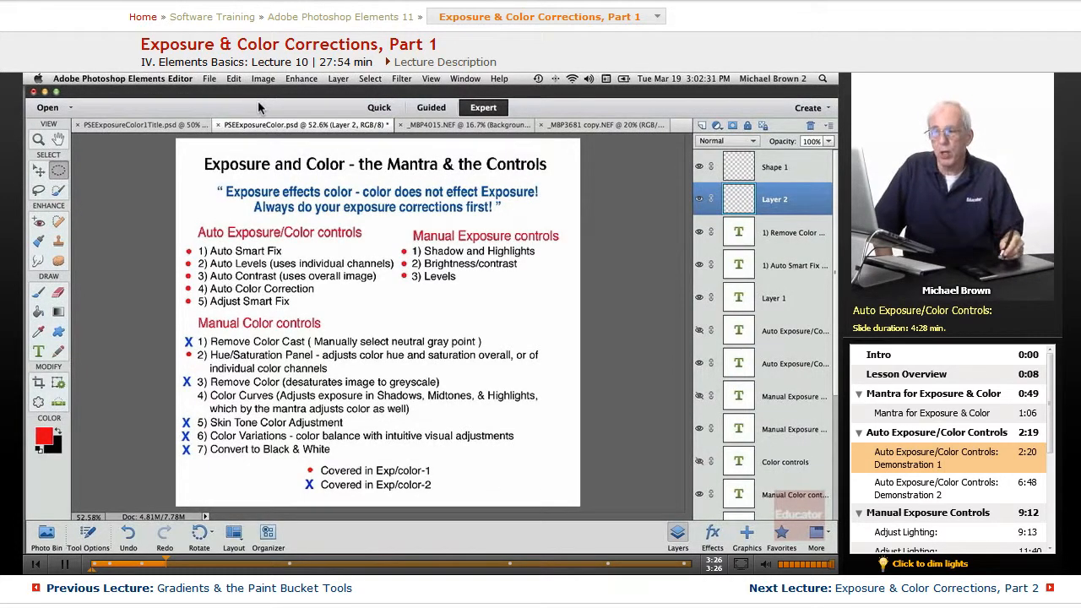
click(300, 79)
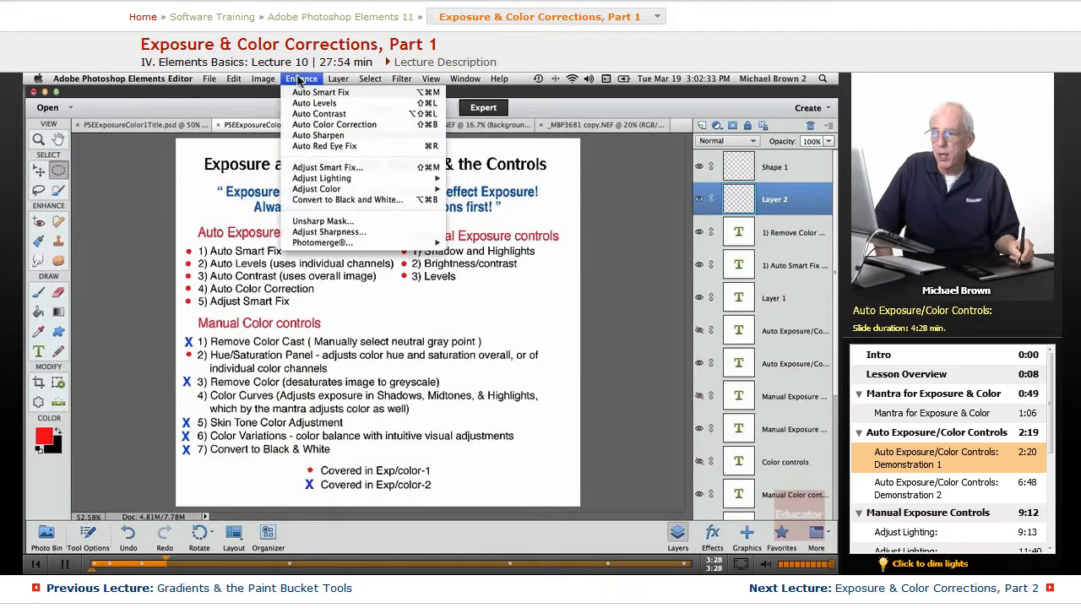
click(266, 98)
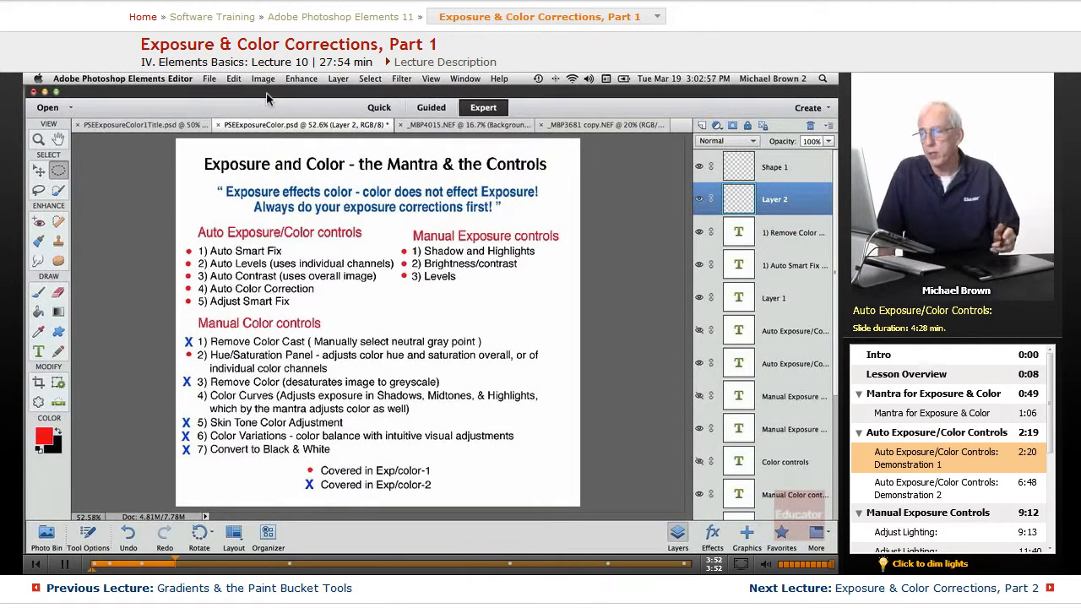
- Revert the _MBP3681 copy.NEF photo to its original snapshot in the history and move the History panel up
click(576, 133)
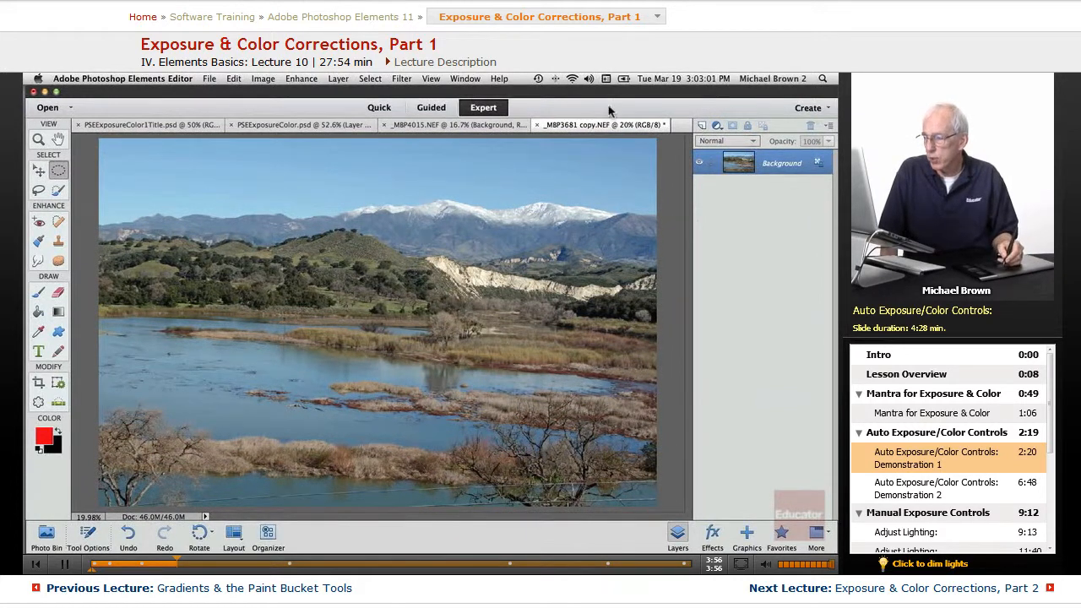
key(F10)
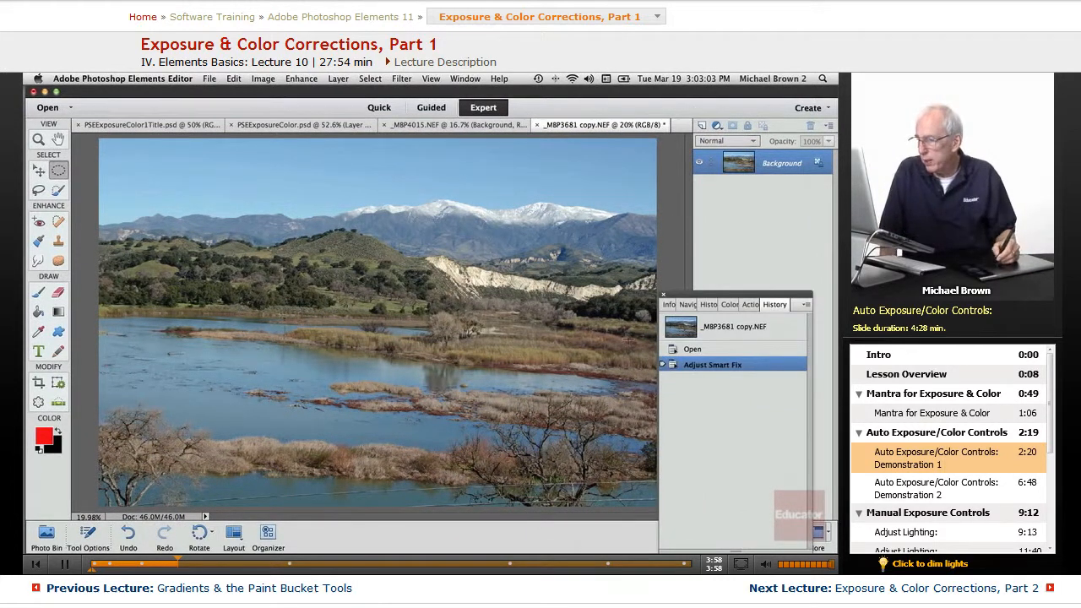
click(700, 355)
click(724, 328)
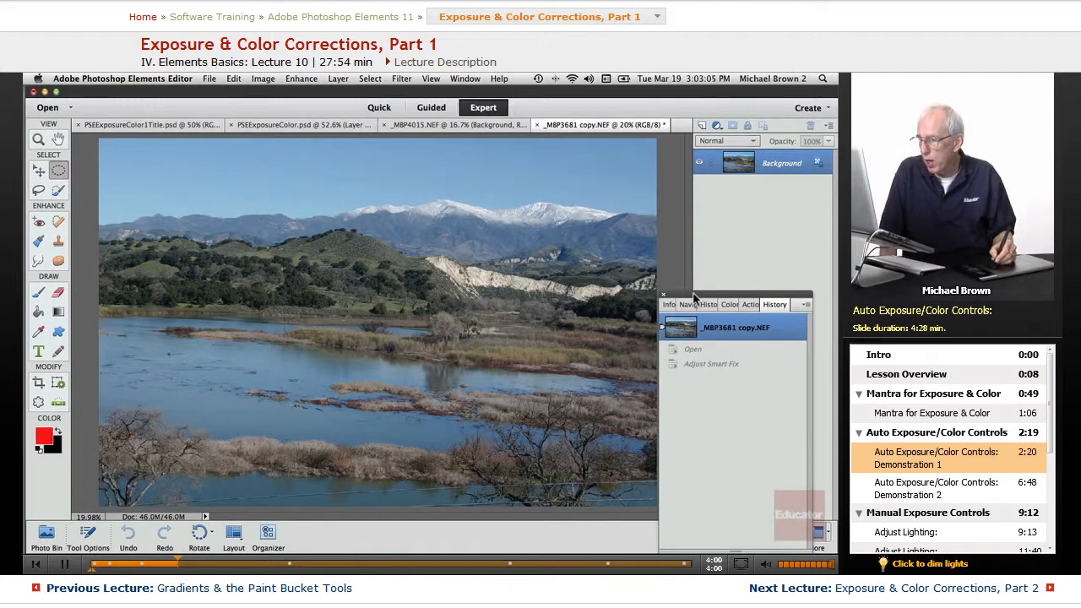
drag(697, 296, 712, 242)
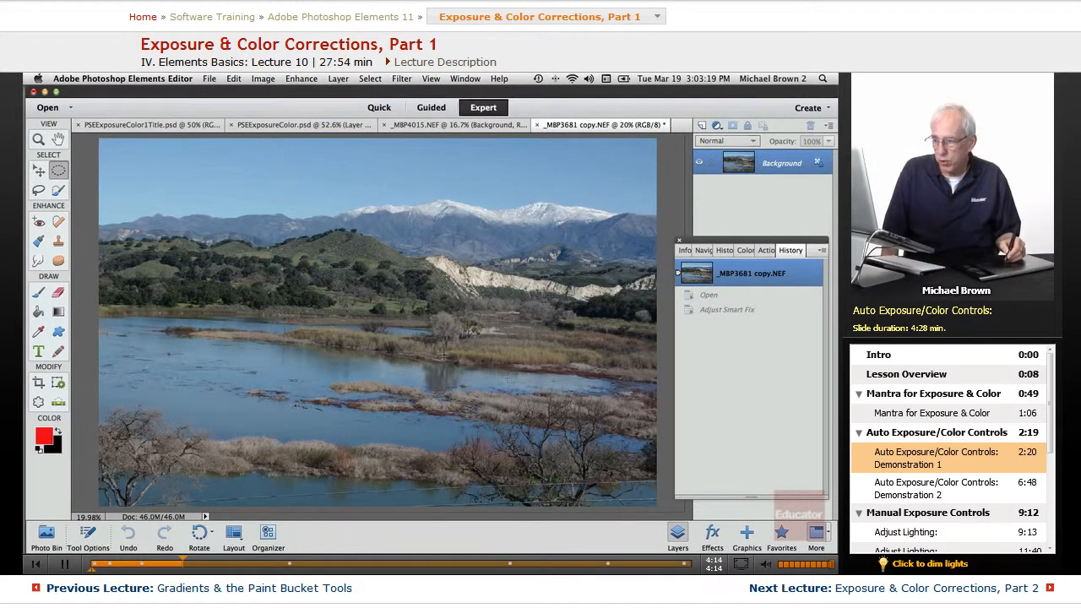
- Bring up the _MBP4015.NEF photo at its Delete Layer history state and reposition the History panel to uncover all its layers
click(451, 125)
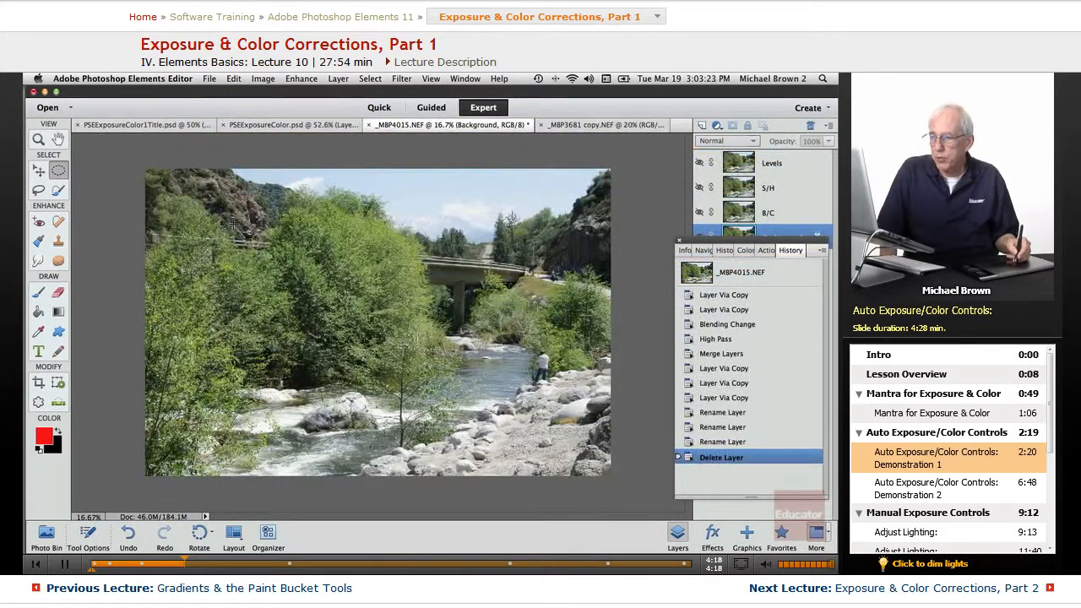
click(728, 443)
click(726, 457)
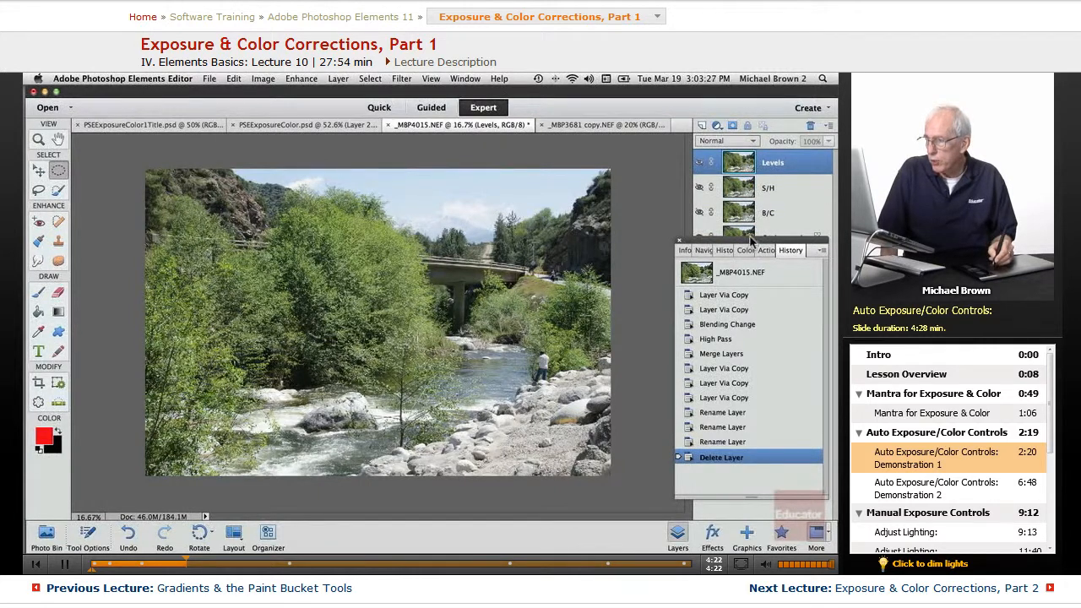
drag(751, 253, 750, 280)
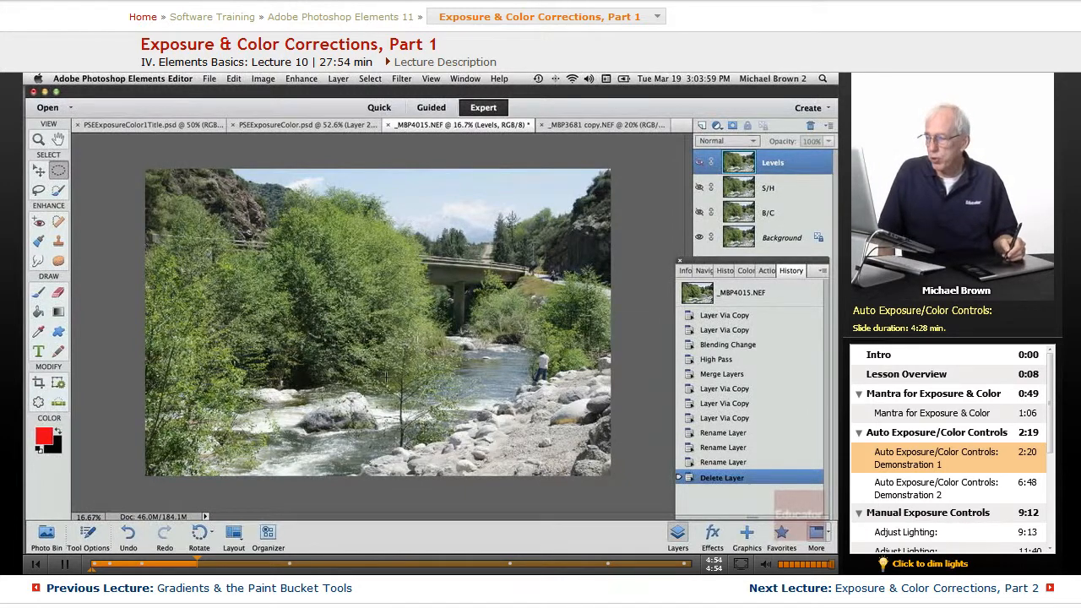
drag(725, 259, 714, 266)
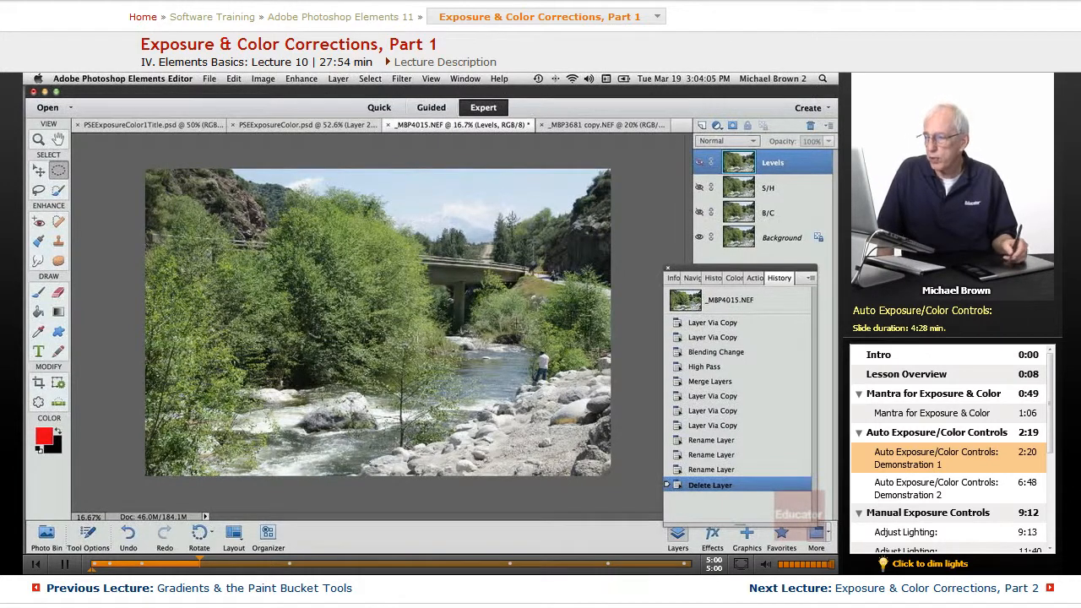
- Apply Auto Smart Fix to the Background layer of the river photo
click(301, 79)
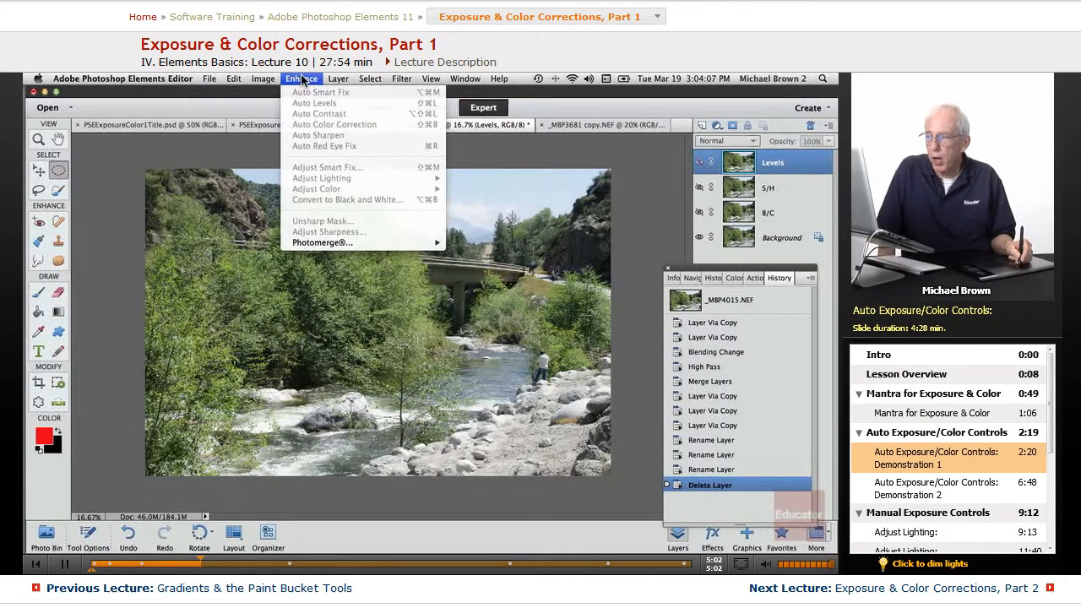
click(302, 79)
click(776, 242)
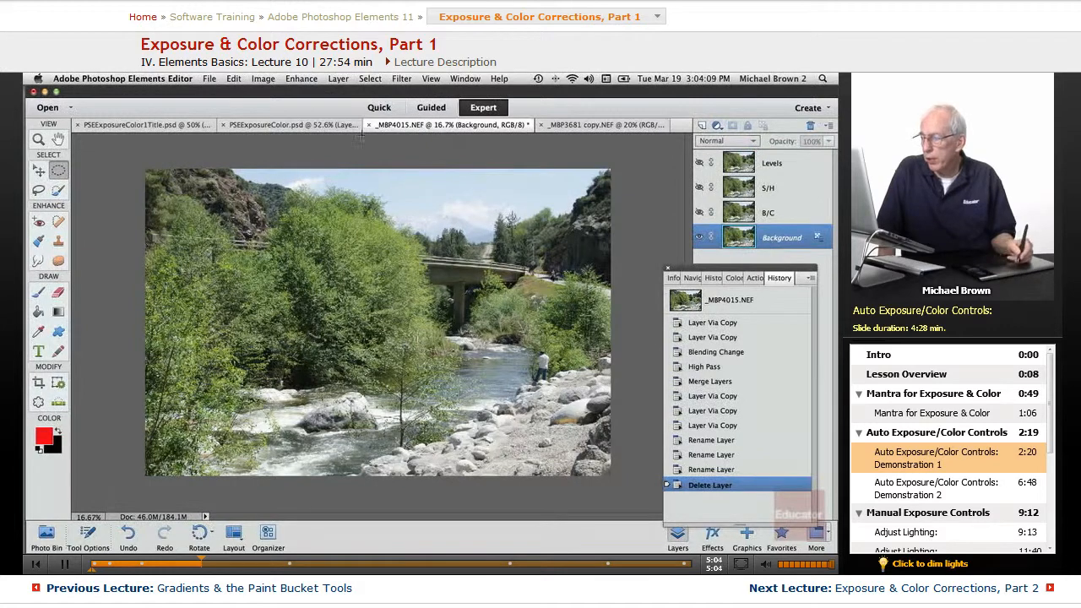
click(299, 80)
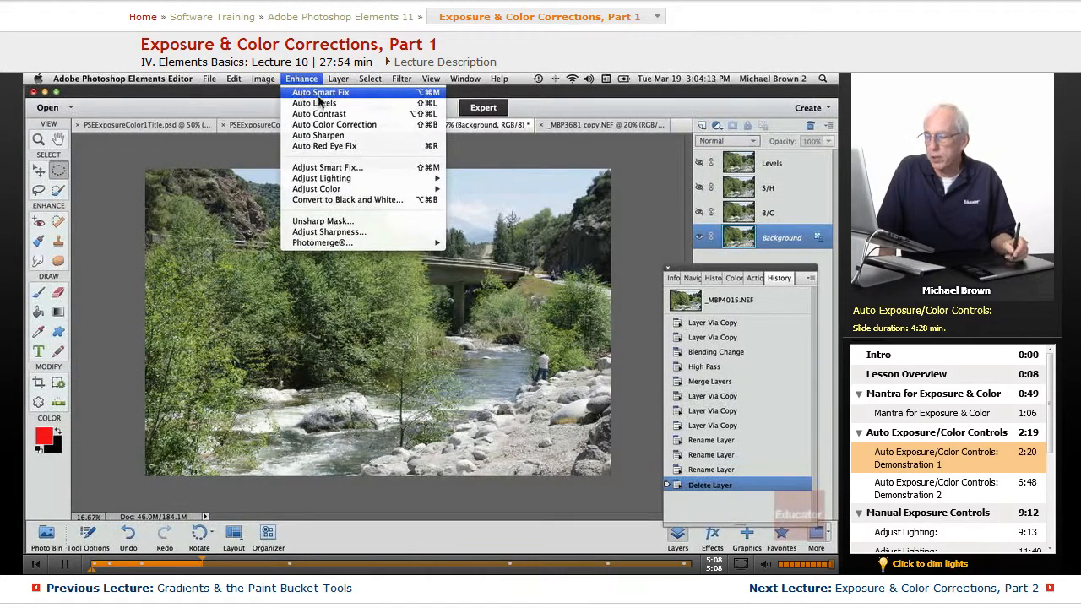
click(317, 94)
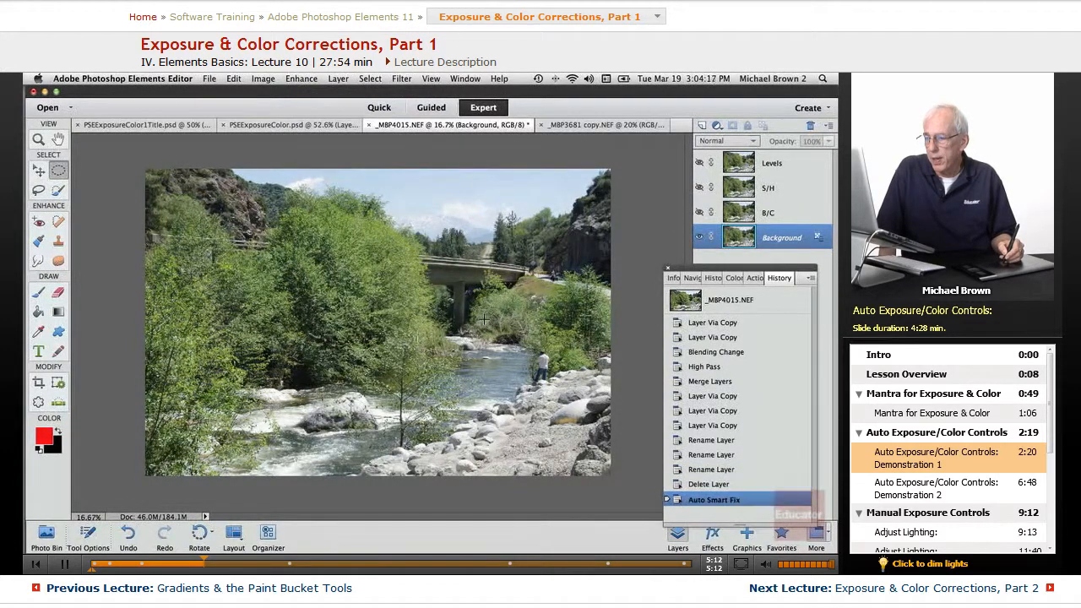
- Compare the river photo with and without Auto Smart Fix, and revert to the Delete Layer history state
click(701, 485)
click(699, 500)
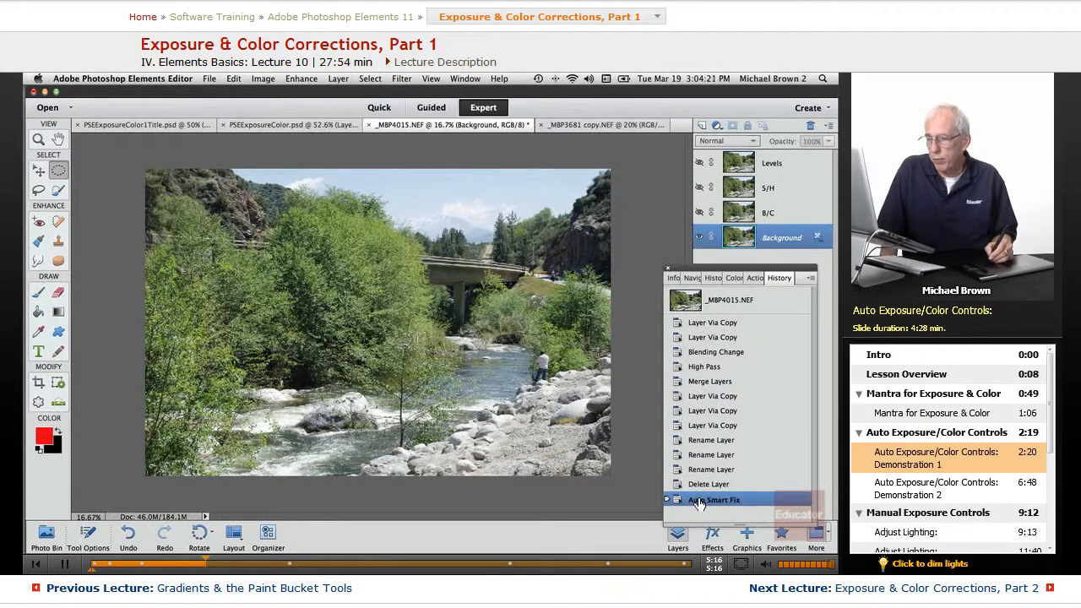
click(701, 486)
click(700, 500)
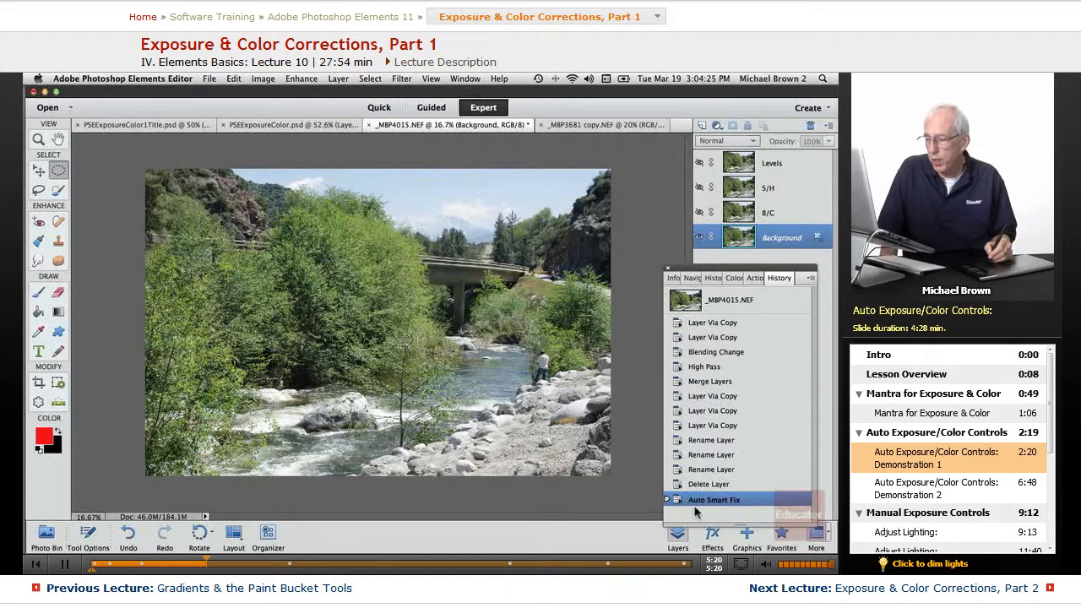
click(697, 486)
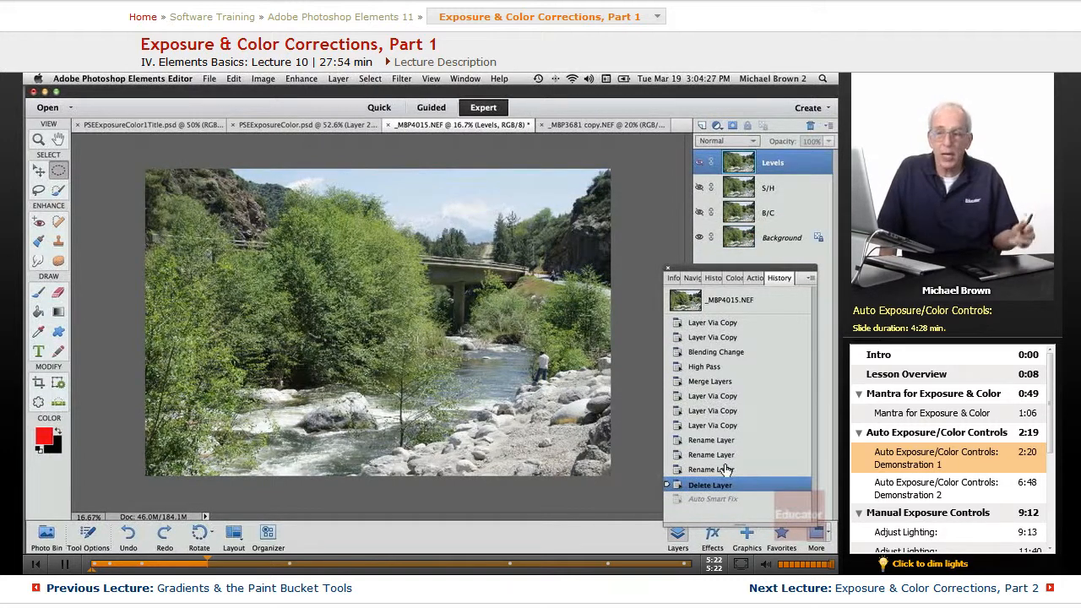
- Apply Auto Levels to the Background layer of the river photo
click(307, 78)
click(306, 78)
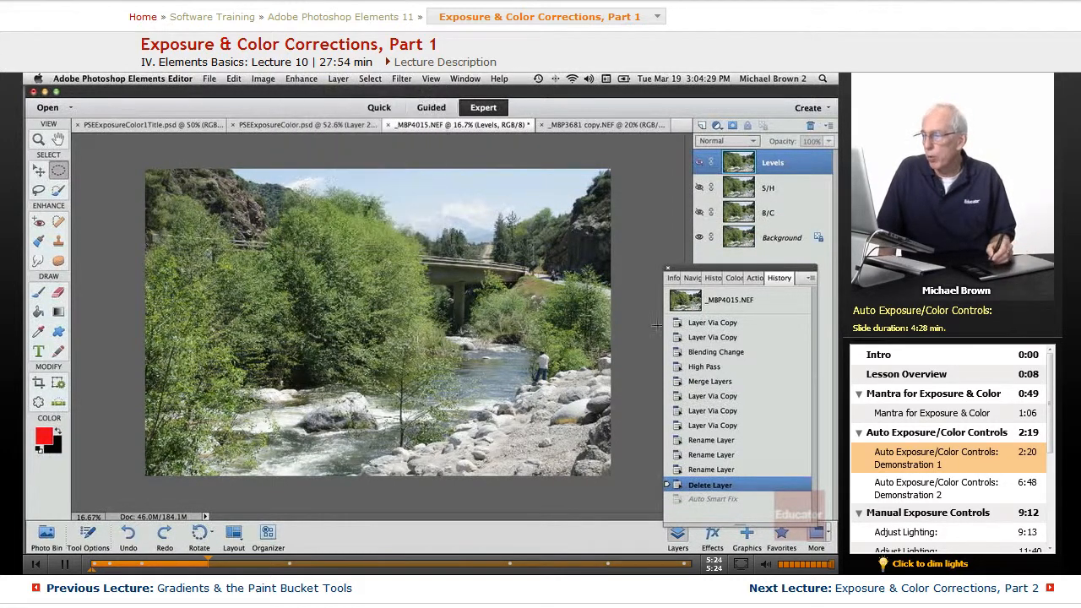
click(782, 240)
click(302, 79)
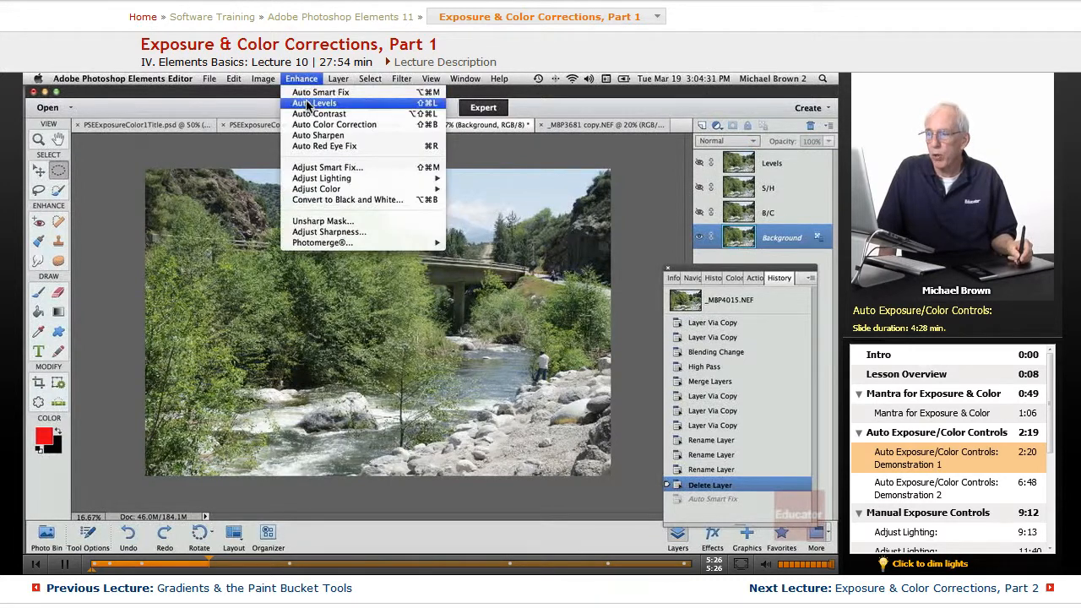
click(309, 104)
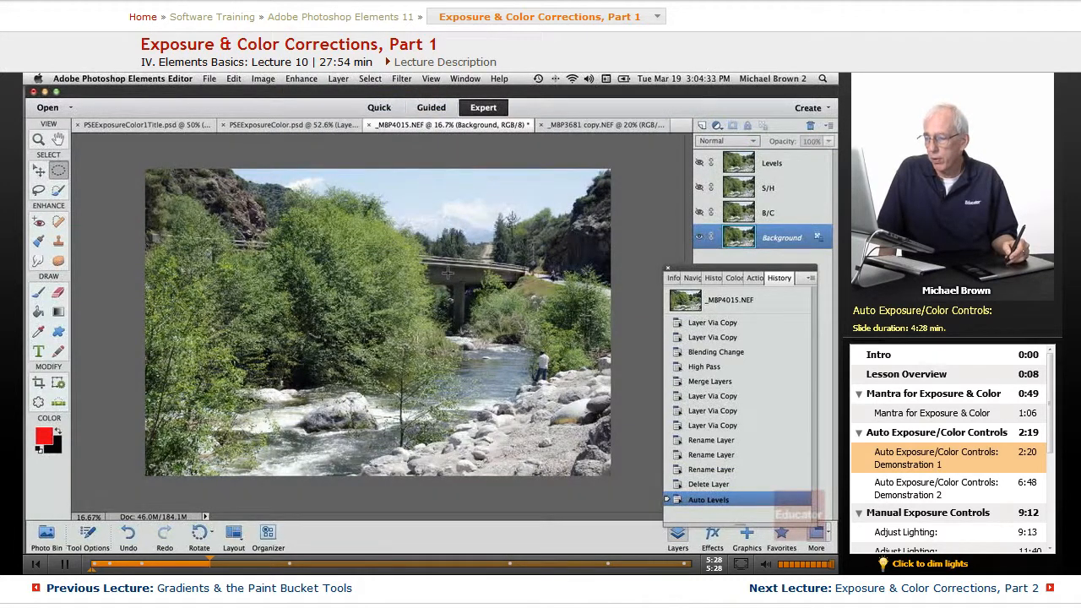
- Compare the bridge and riverbank area with and without Auto Levels, and revert to the Delete Layer history state
click(701, 486)
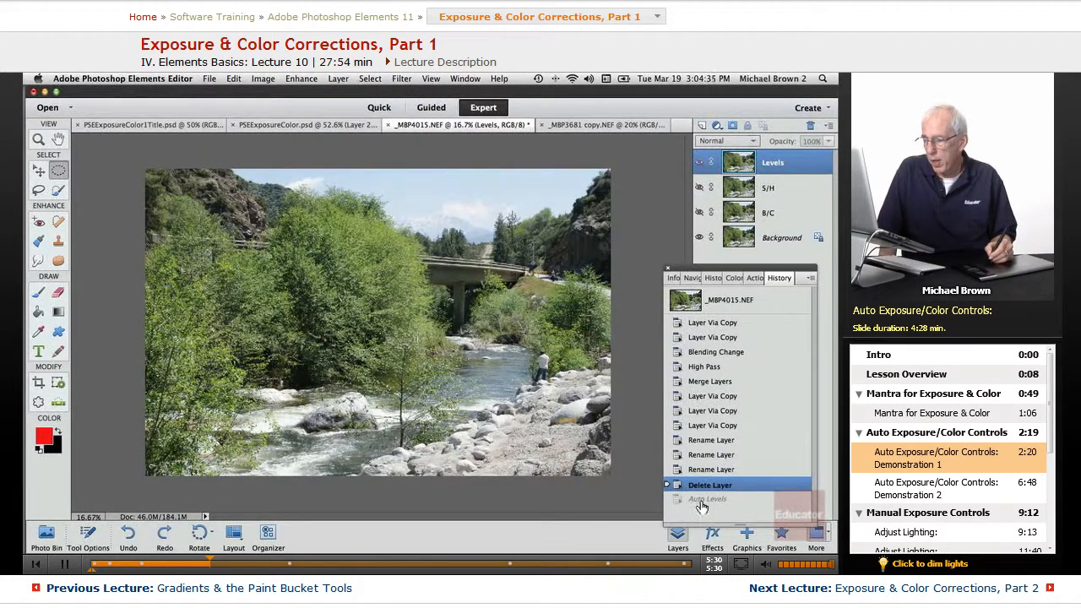
click(703, 500)
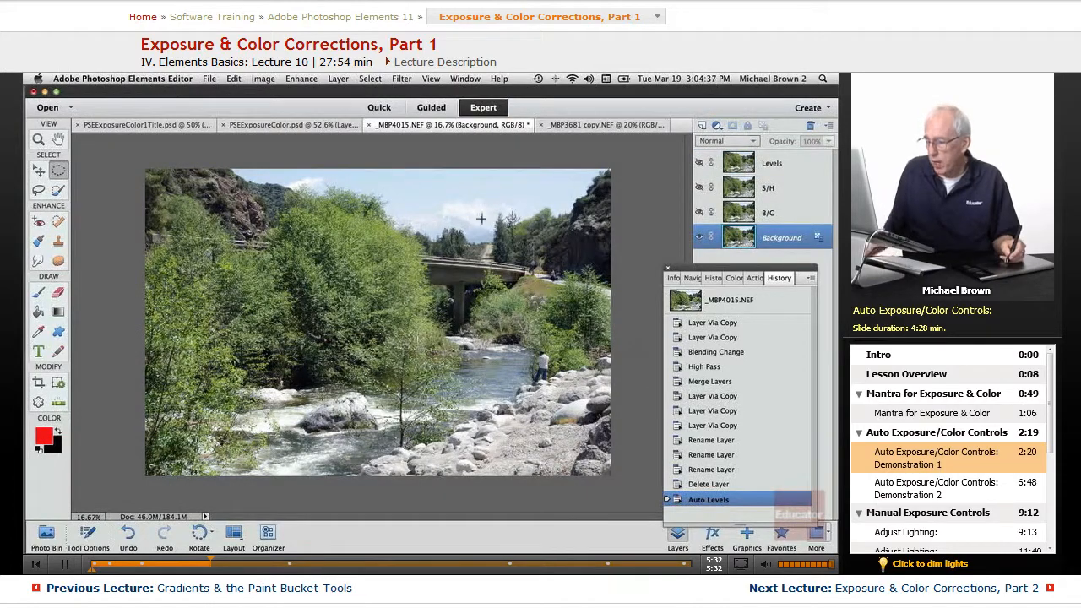
key(ctrl+equal)
key(ctrl+equal)
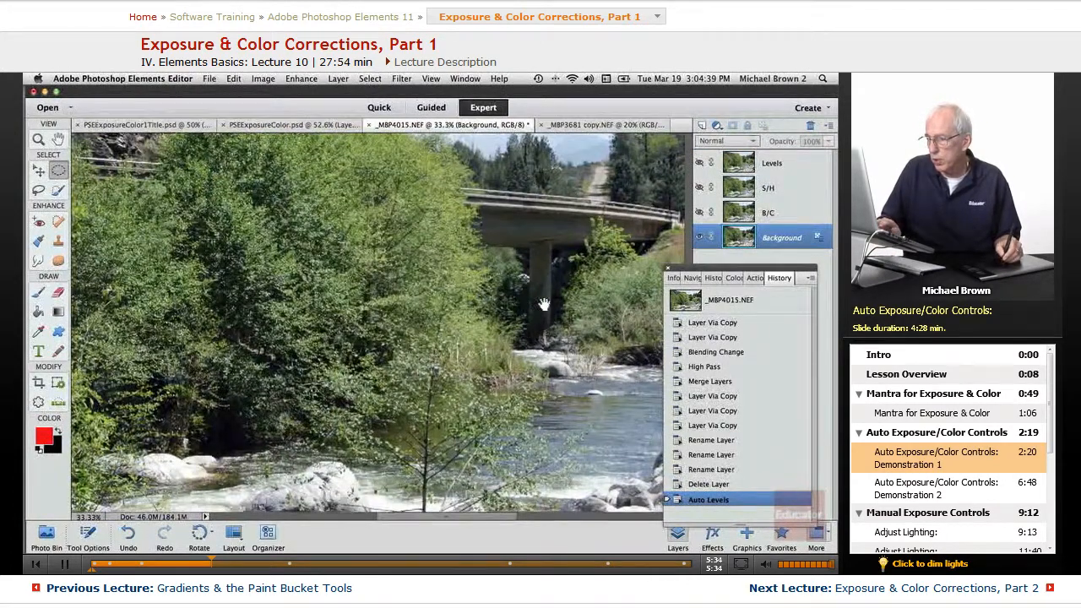
drag(545, 309, 297, 279)
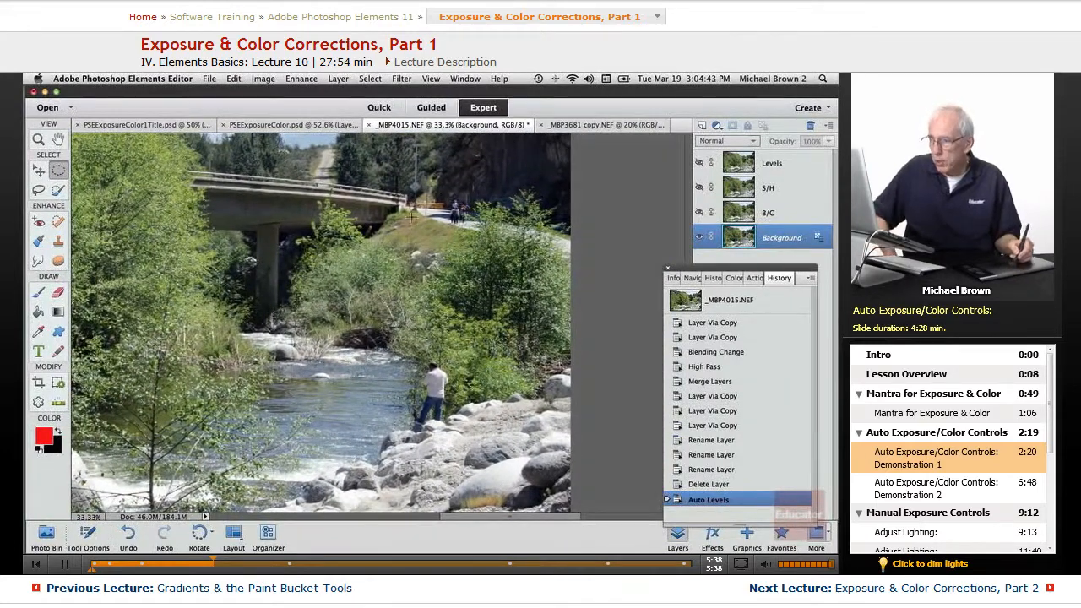
click(710, 484)
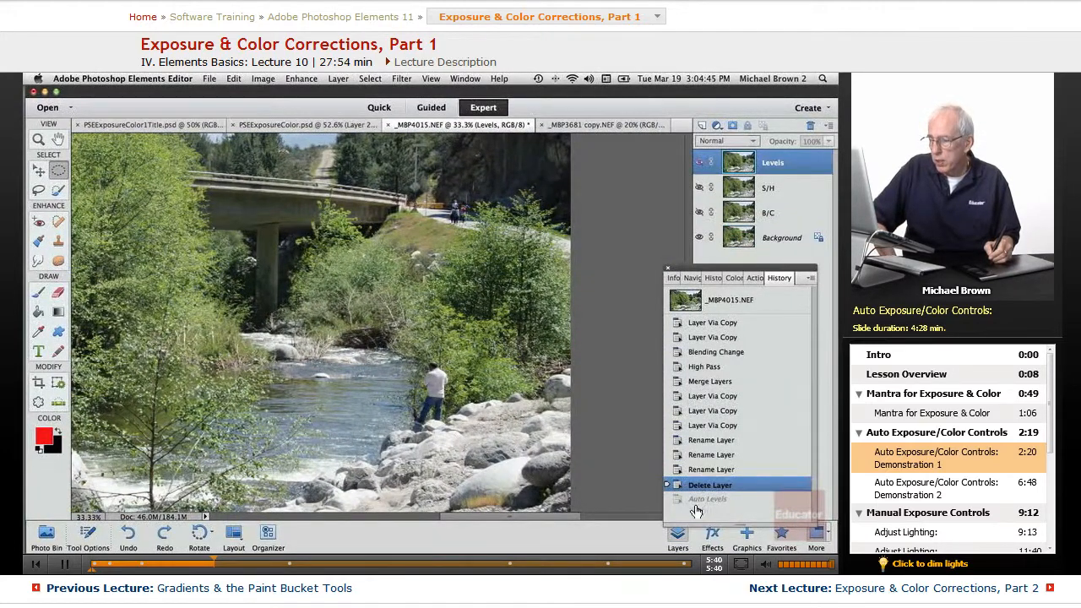
click(697, 501)
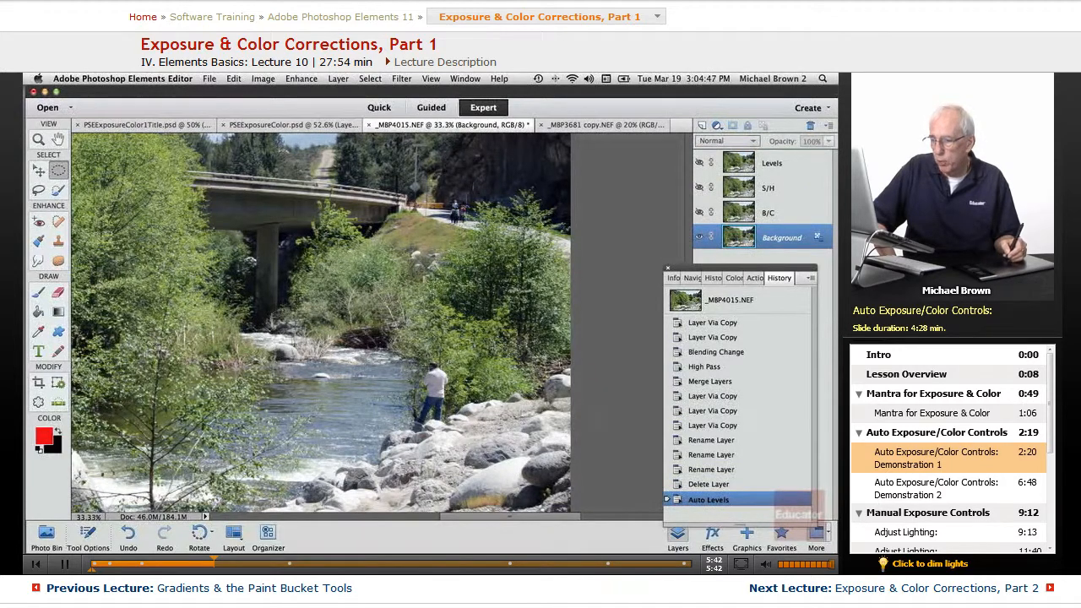
click(707, 485)
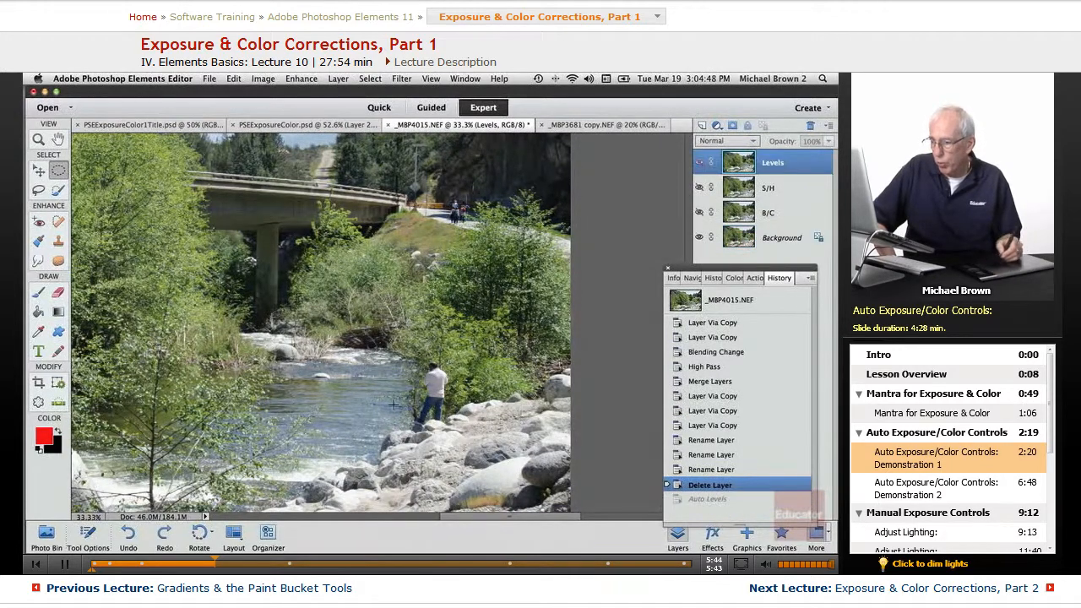
click(726, 500)
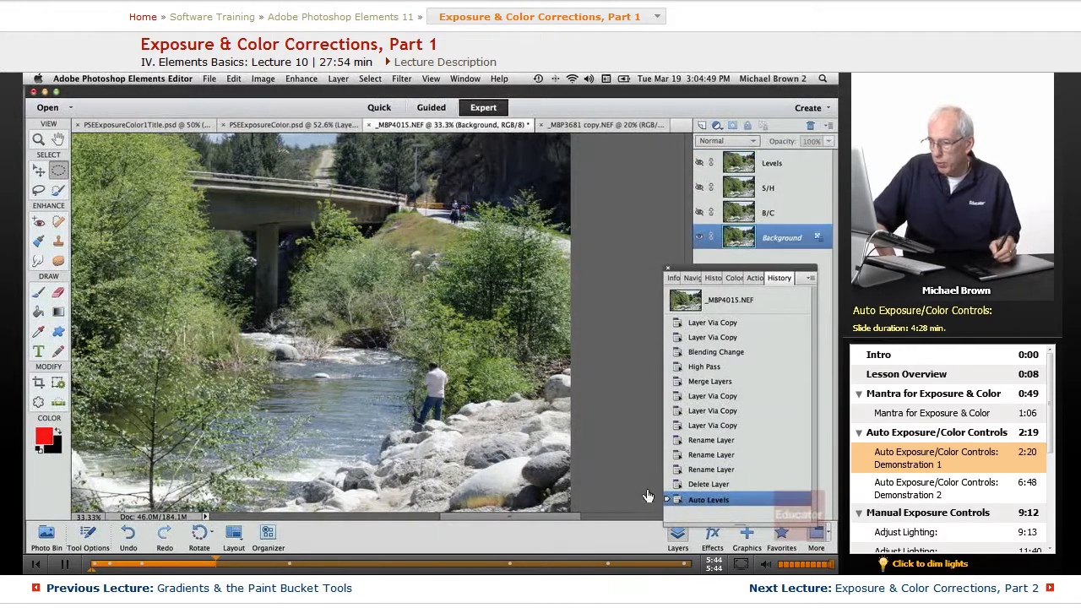
click(706, 485)
- Apply Auto Color Correction to the Background layer and compare the photo before and after the correction
click(299, 79)
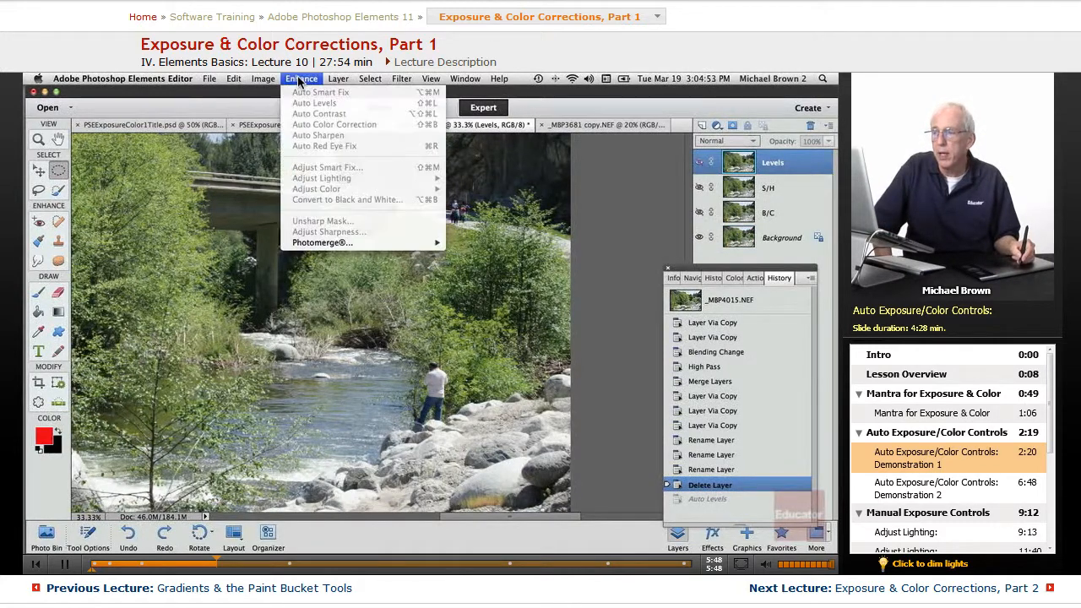
click(678, 249)
click(770, 245)
click(301, 78)
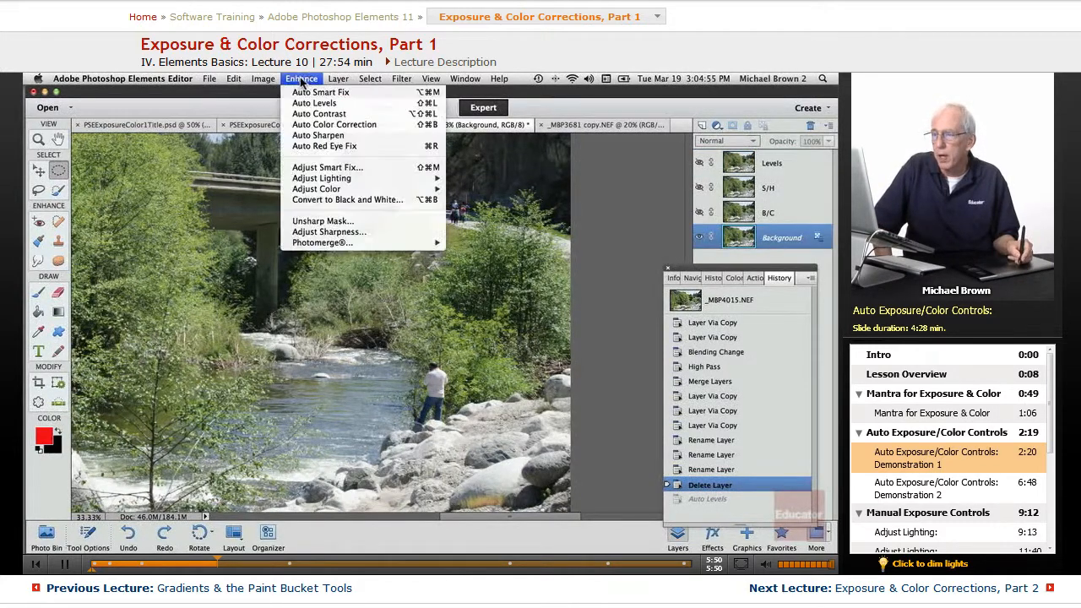
click(308, 126)
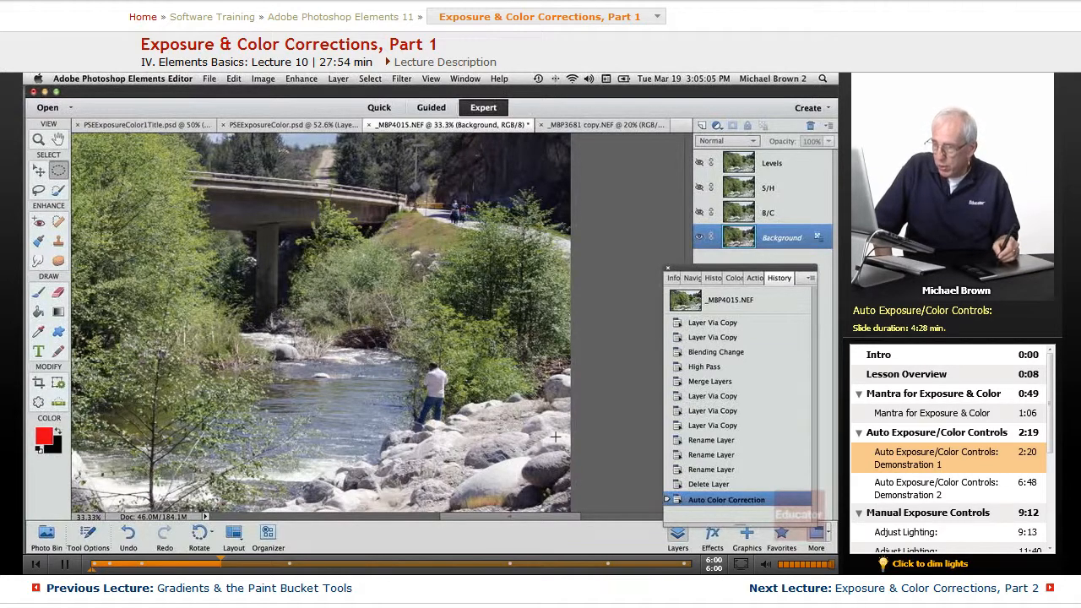
click(712, 485)
click(706, 501)
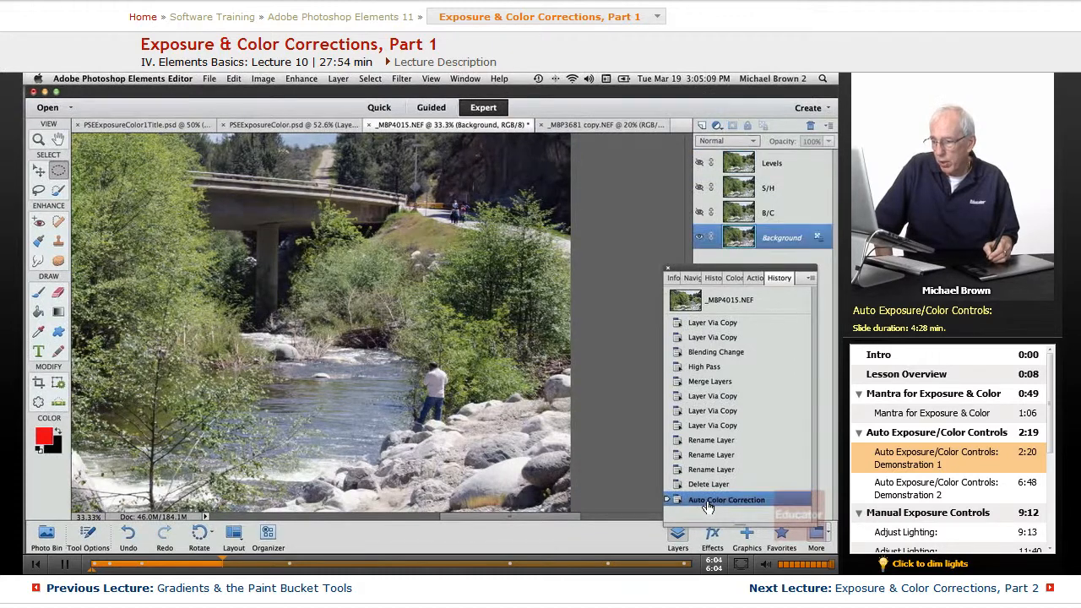
- Compare the river photo with and without Auto Color Correction, and revert to the Delete Layer history state
click(702, 488)
click(705, 503)
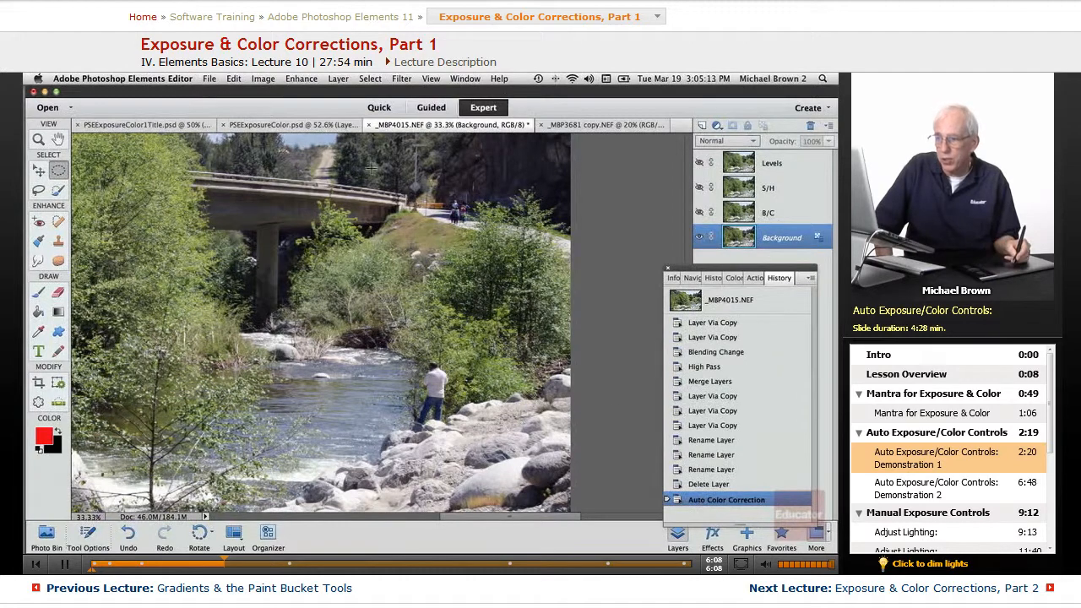
click(697, 488)
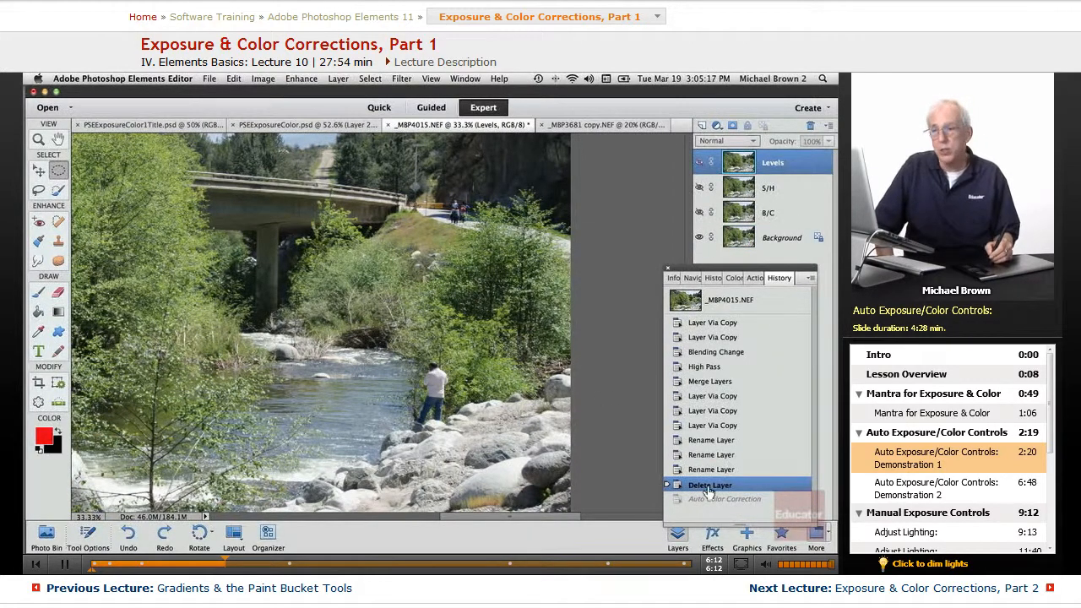
- Apply Adjust Smart Fix to the Background layer of the river photo with a fix amount of 100%
click(301, 79)
click(301, 79)
click(763, 242)
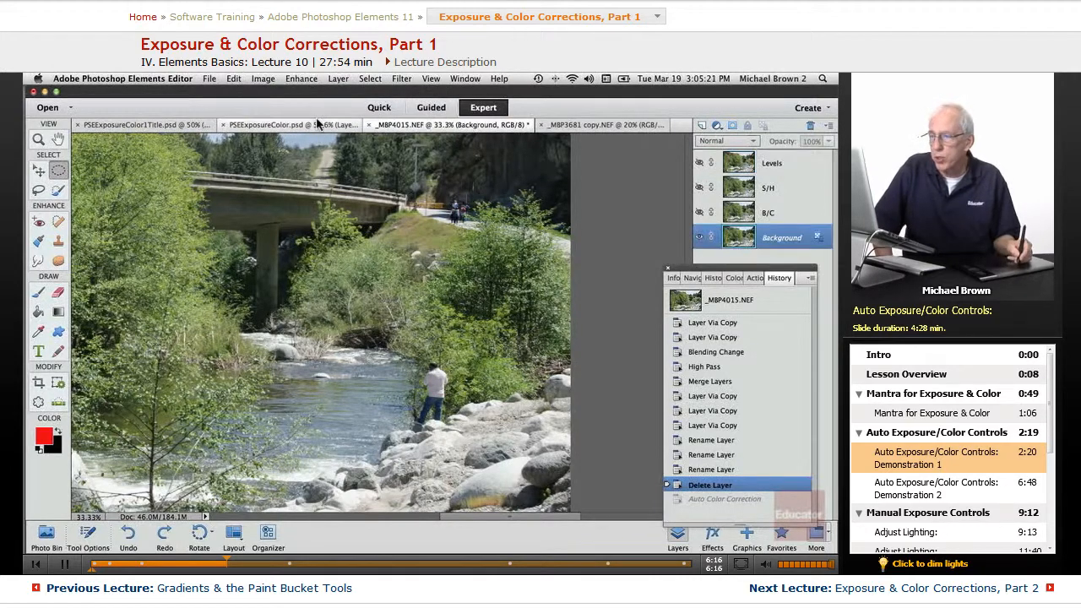
click(301, 79)
click(292, 171)
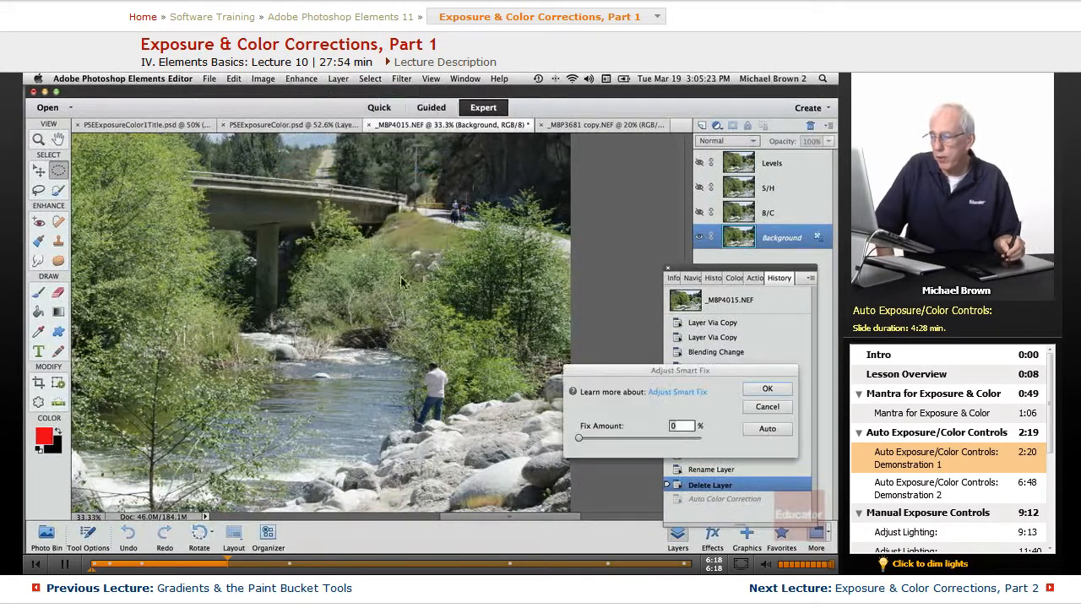
drag(578, 439, 721, 461)
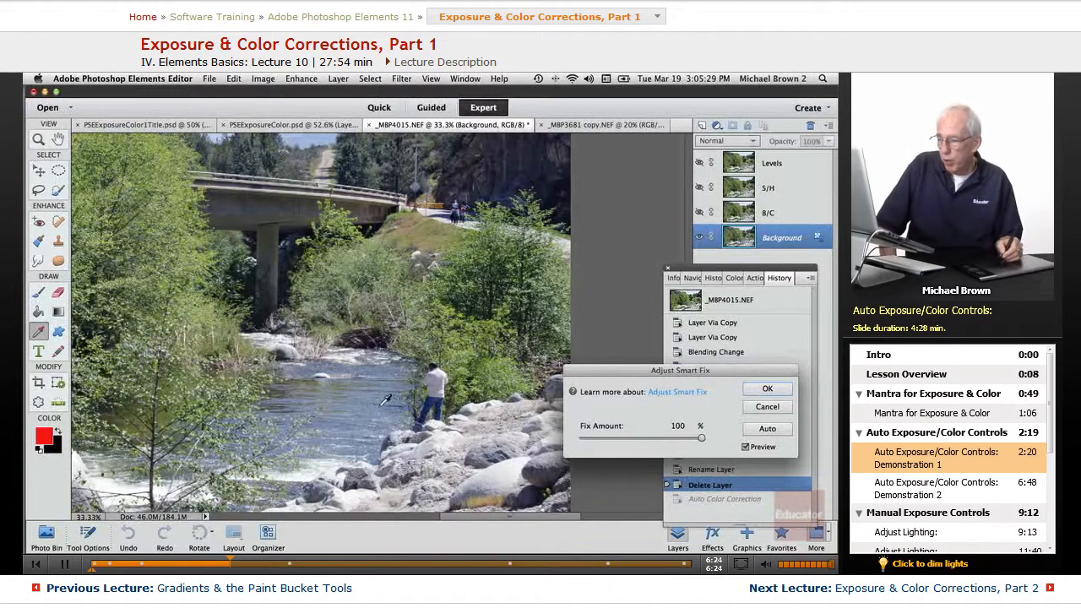
click(755, 393)
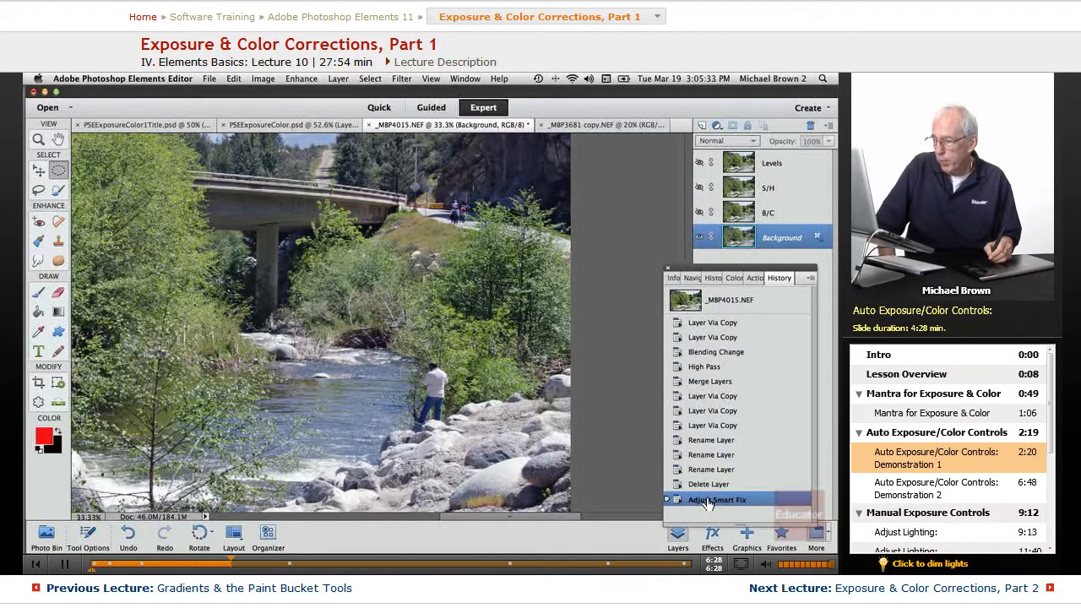
- Compare the river photo with and without Adjust Smart Fix, and revert to the Delete Layer history state
click(704, 486)
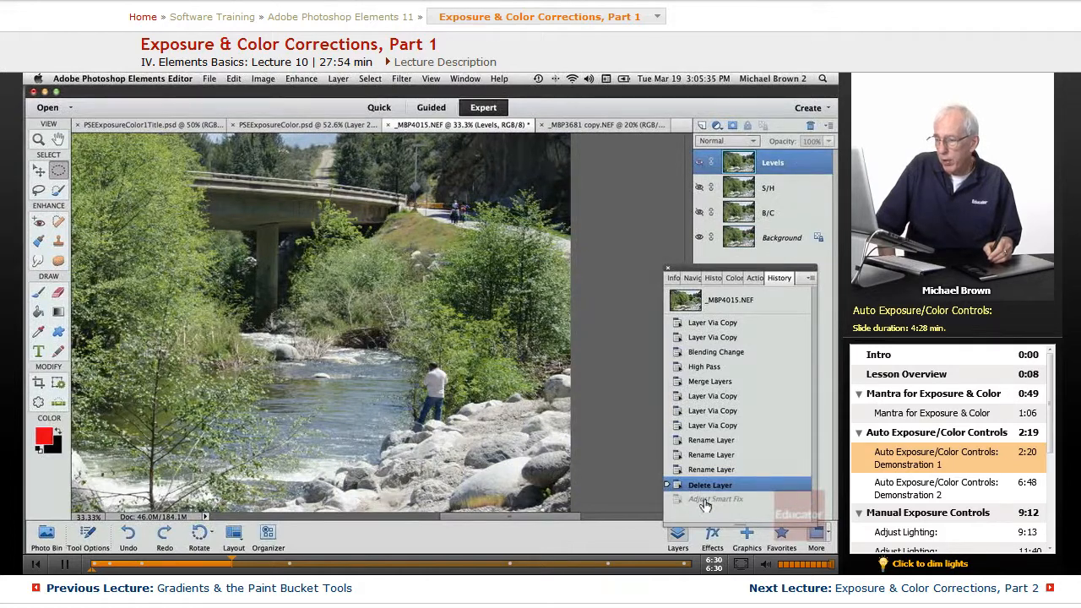
click(705, 502)
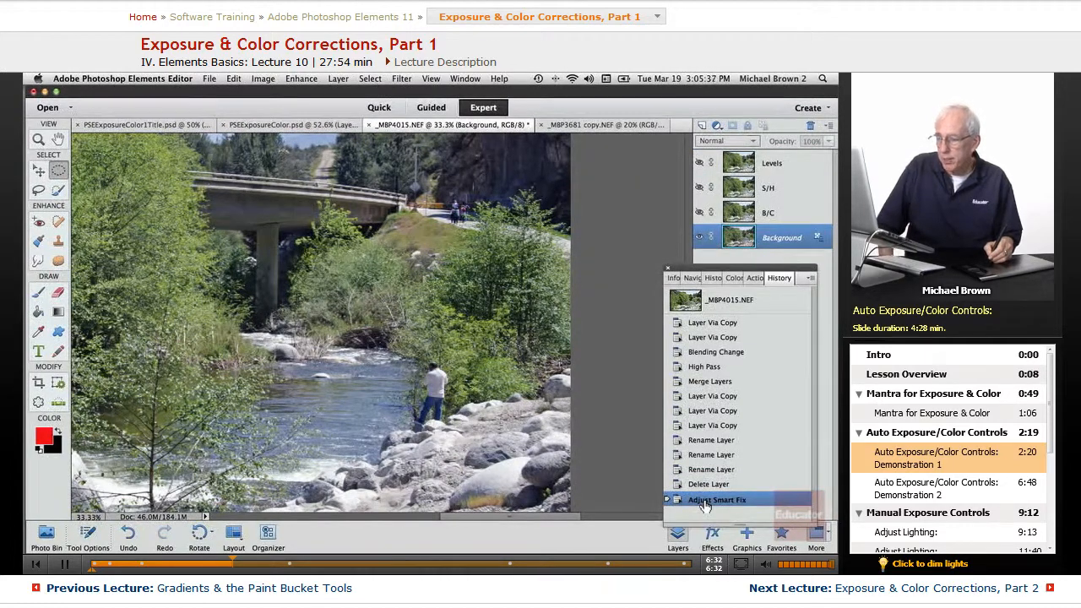
key(super+minus)
key(super+minus)
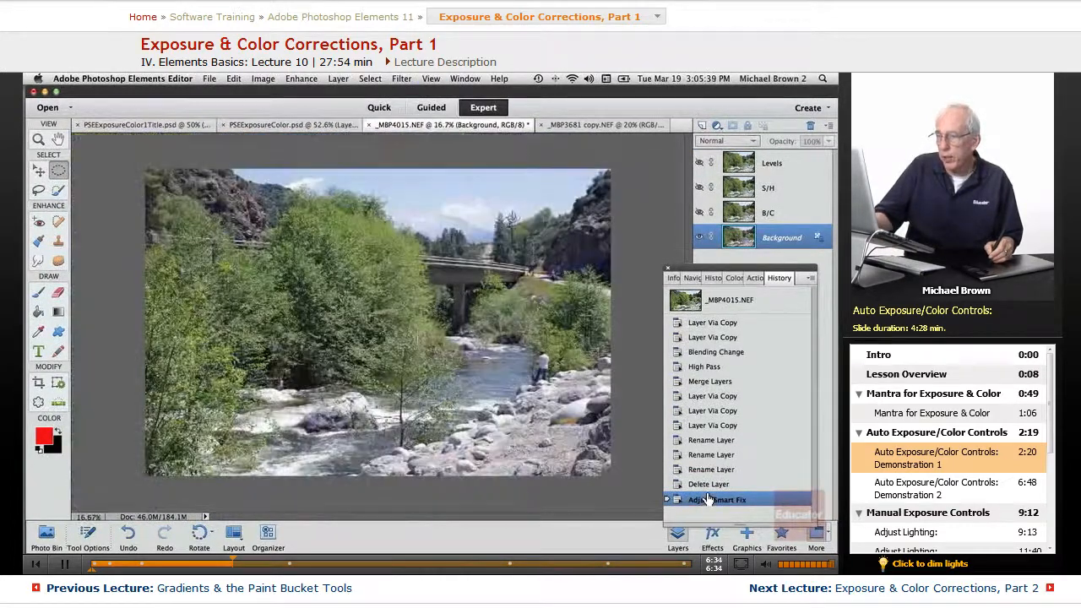
click(708, 485)
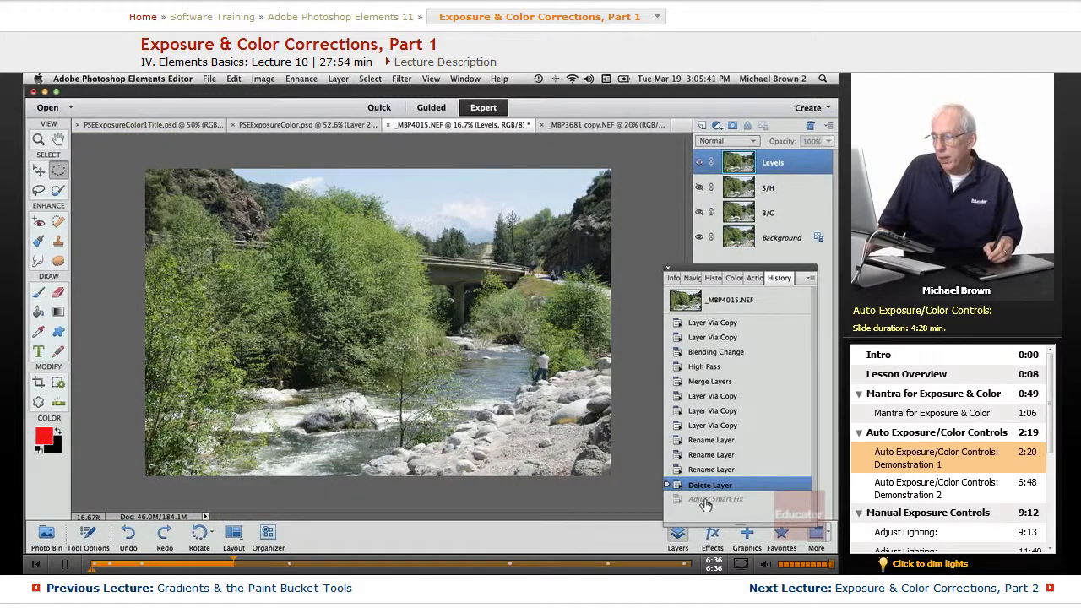
click(710, 502)
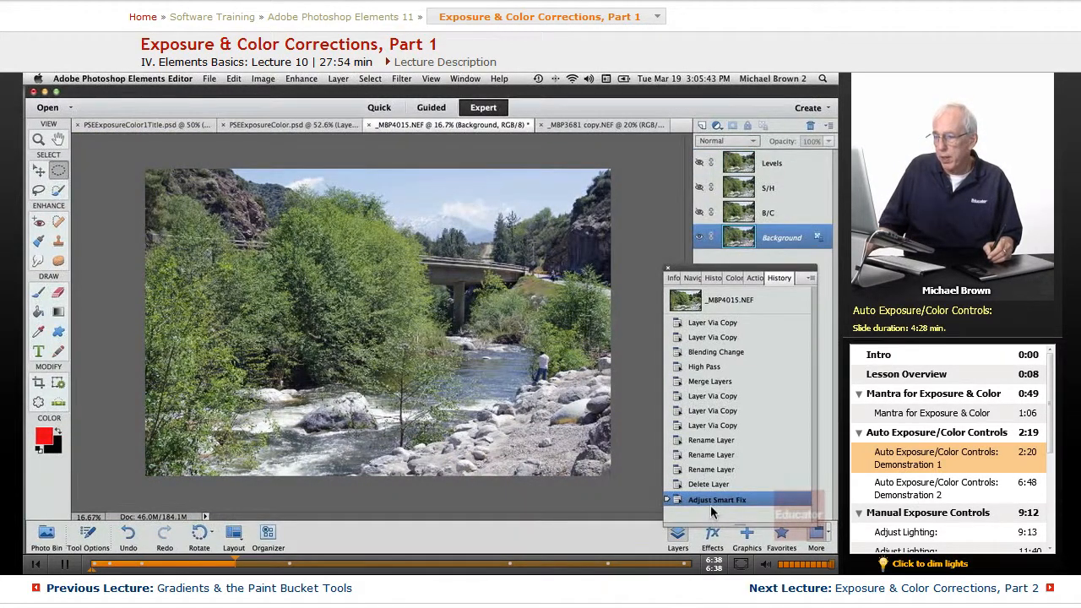
click(708, 485)
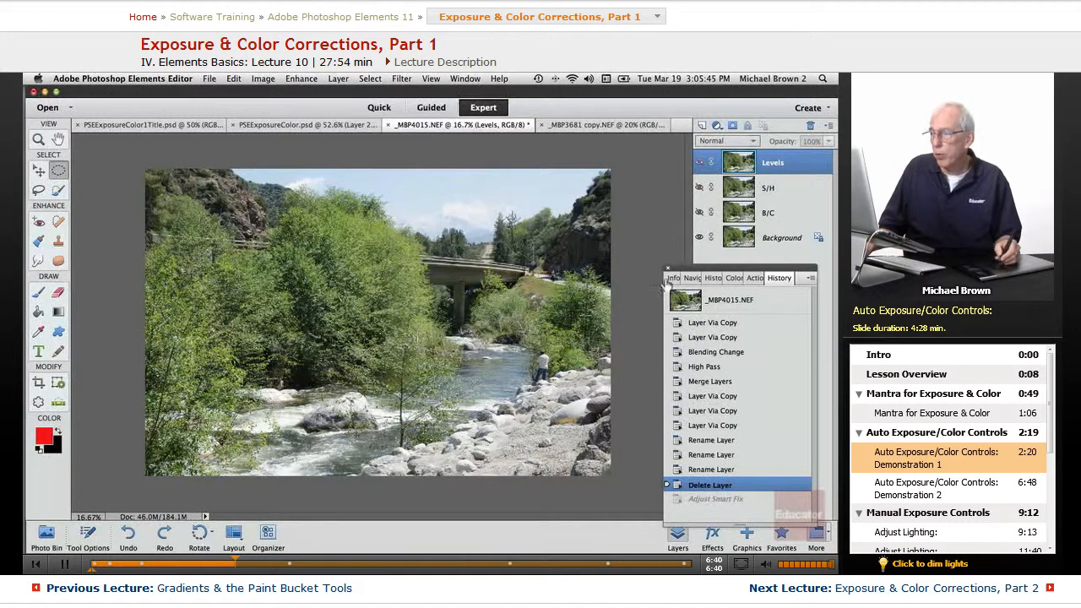